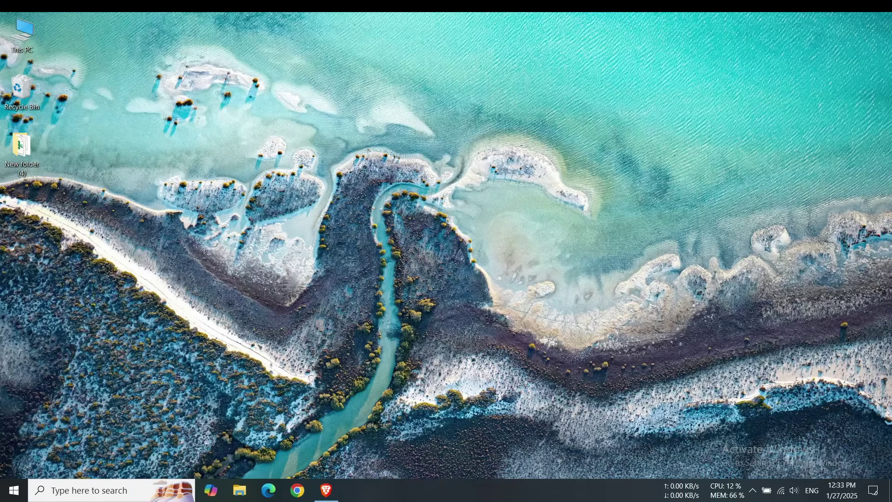
- Open the Run box from the Win+X menu and enter 'prefetch'
right_click(13, 490)
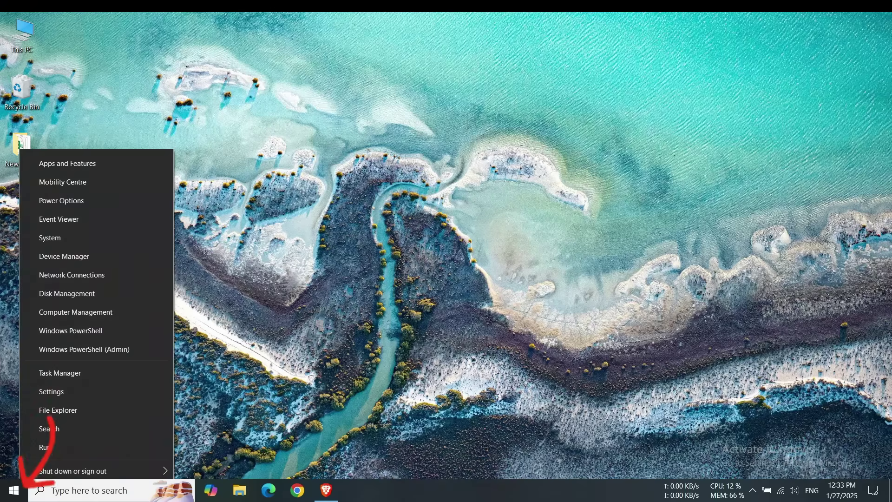
click(52, 449)
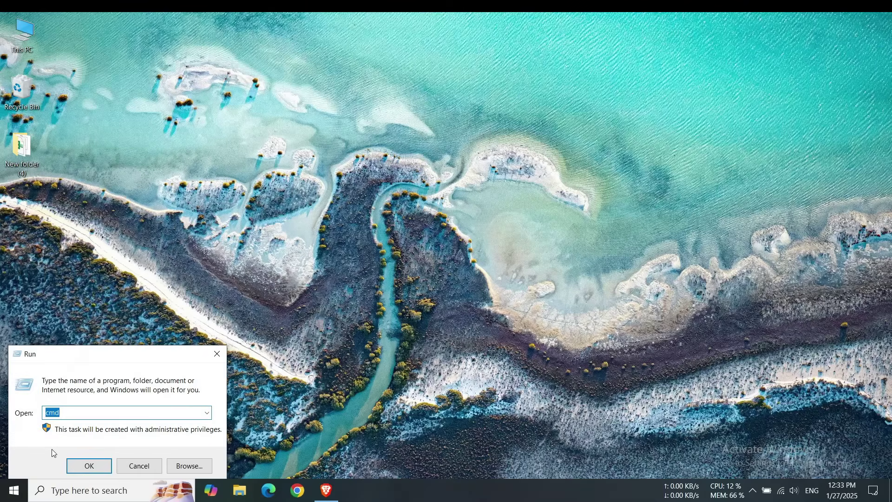
text(prefetch)
- Open the Prefetch folder and scroll through its list of .pf files
key(Return)
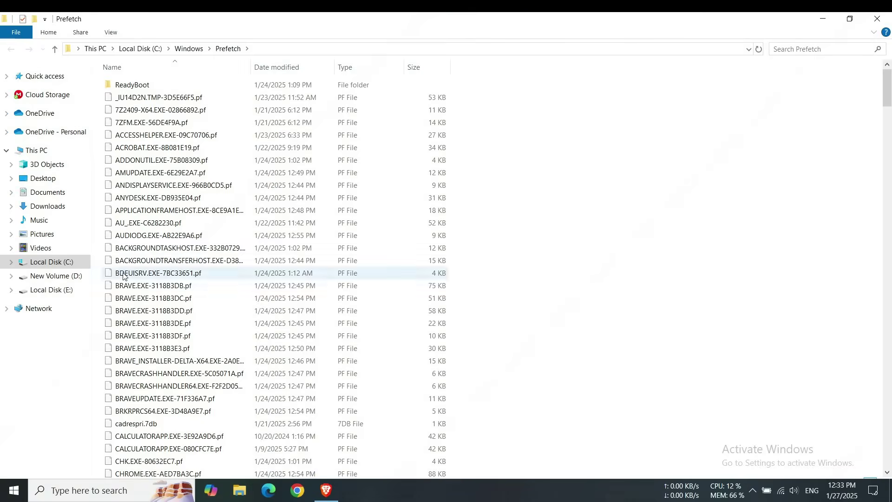
scroll(125, 251, down, 3)
scroll(139, 219, down, 7)
scroll(149, 189, down, 8)
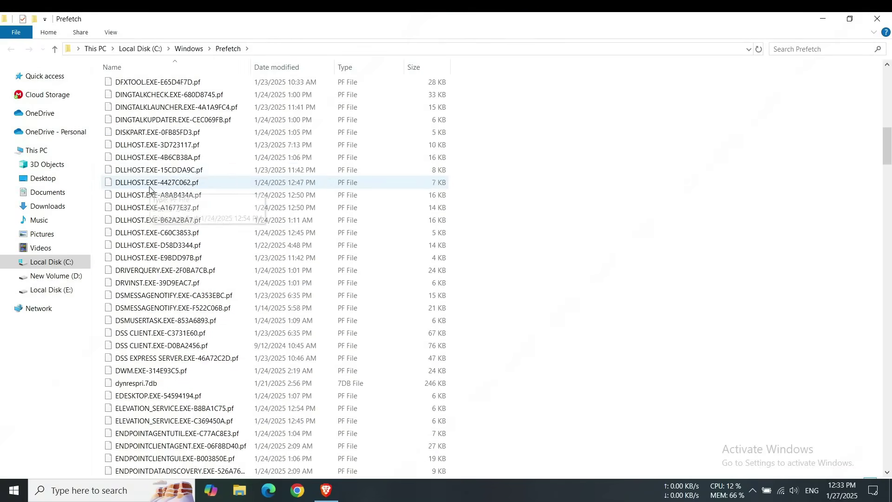
scroll(149, 189, down, 2)
drag(886, 151, 873, 394)
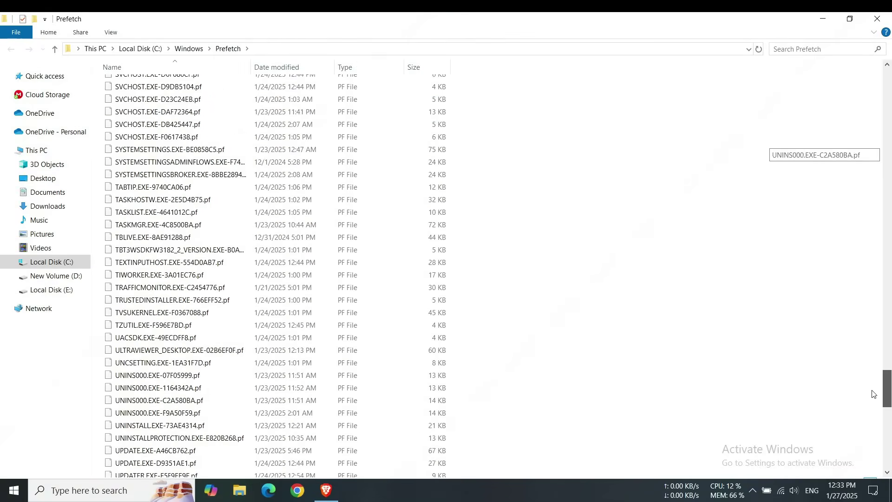
scroll(873, 394, up, 5)
scroll(873, 394, up, 8)
scroll(874, 394, up, 20)
scroll(873, 394, up, 10)
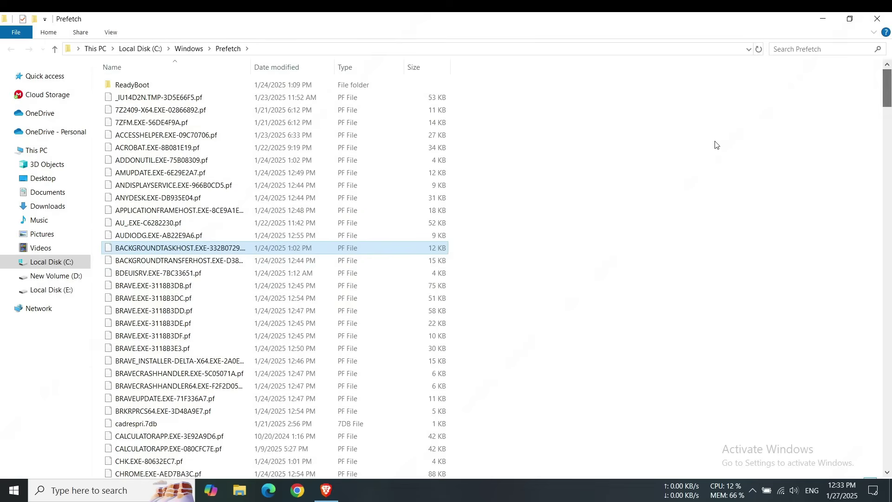
click(678, 168)
- Delete all 348 Prefetch files to the Recycle Bin and close the folder
key(ctrl+a)
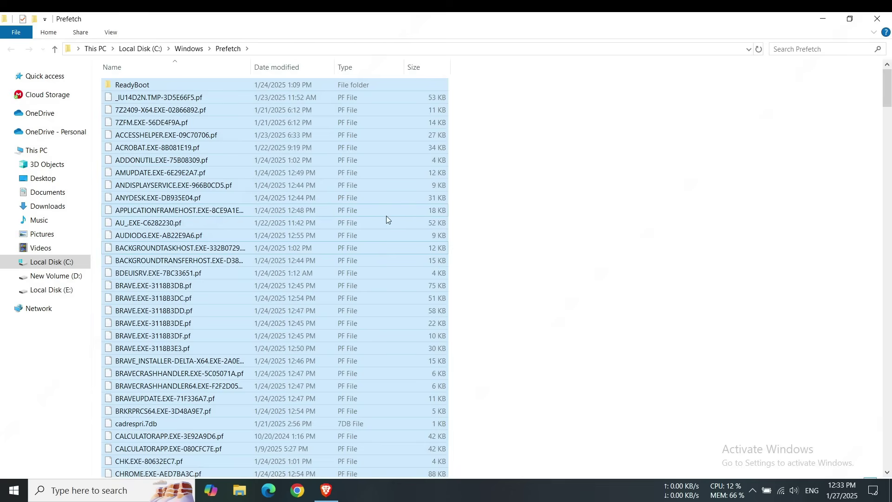
right_click(329, 208)
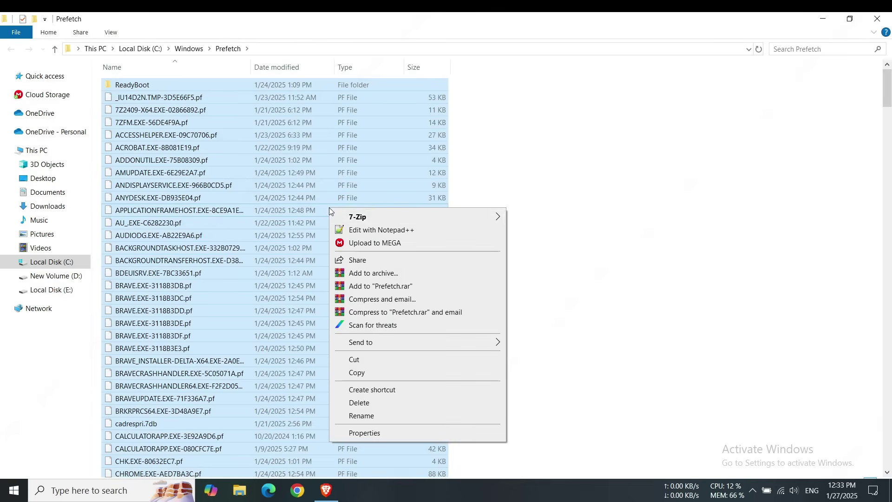
click(360, 403)
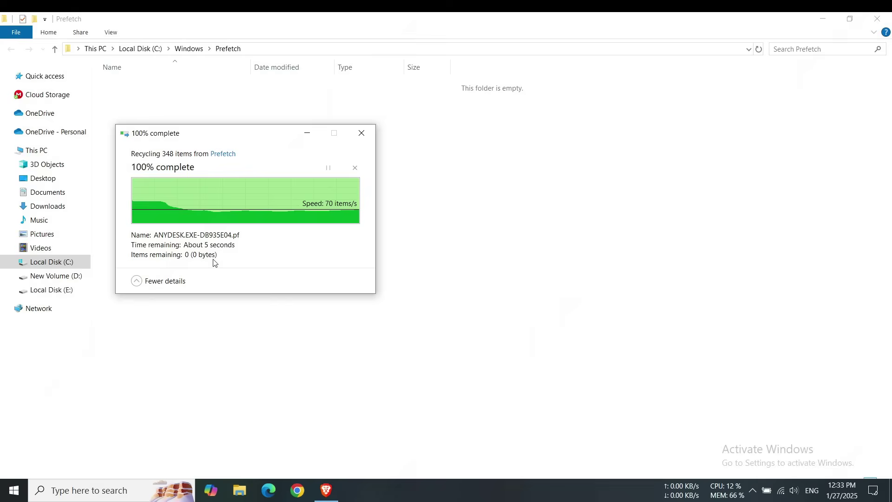
click(879, 19)
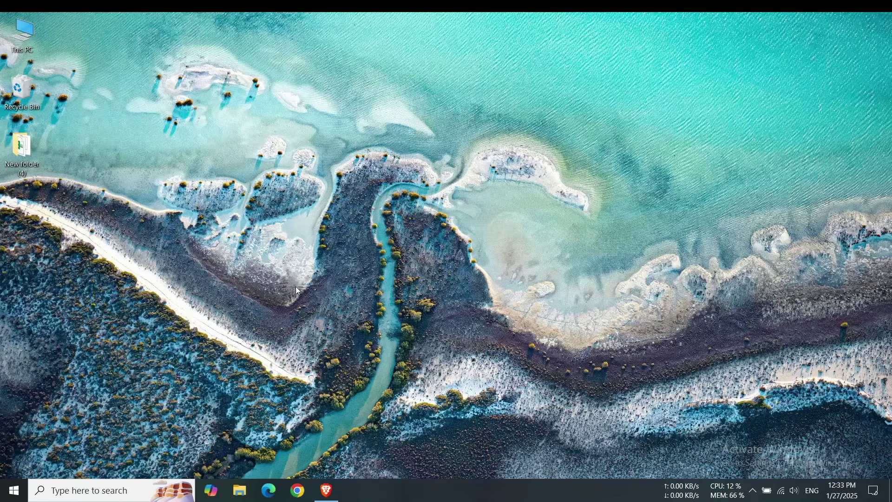
- Run 'temp' from the Win+X Run box to open the Windows Temp folder
right_click(13, 490)
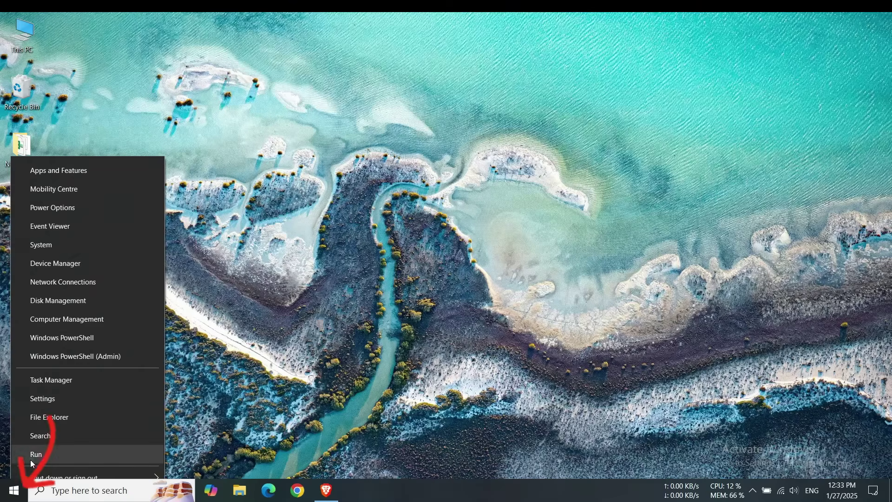
click(30, 457)
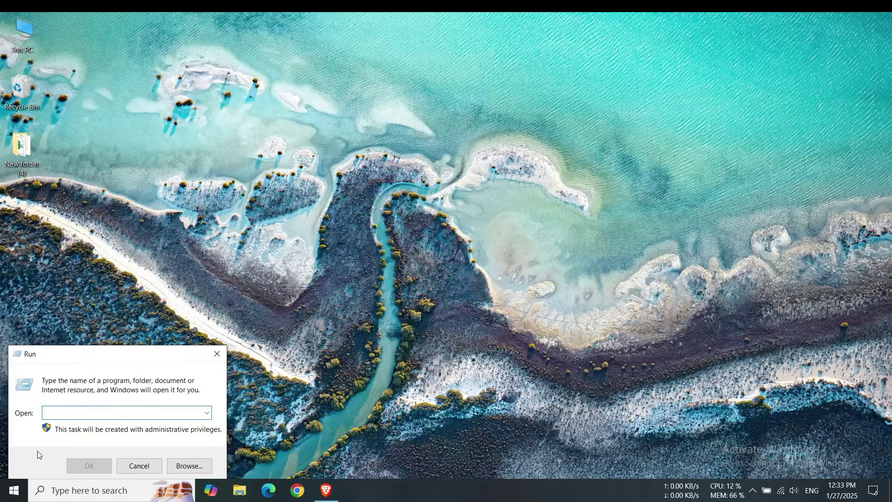
text(temp)
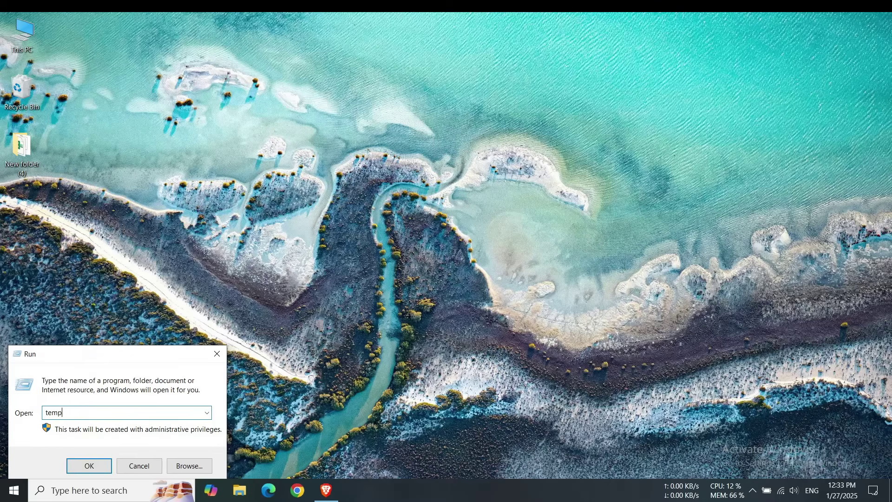
key(Return)
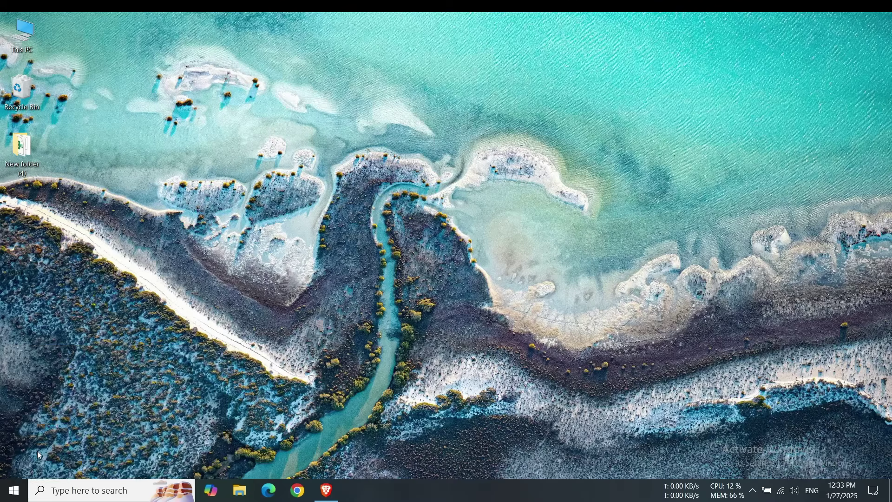
- Select everything in the Windows Temp folder and delete it
scroll(274, 232, down, 5)
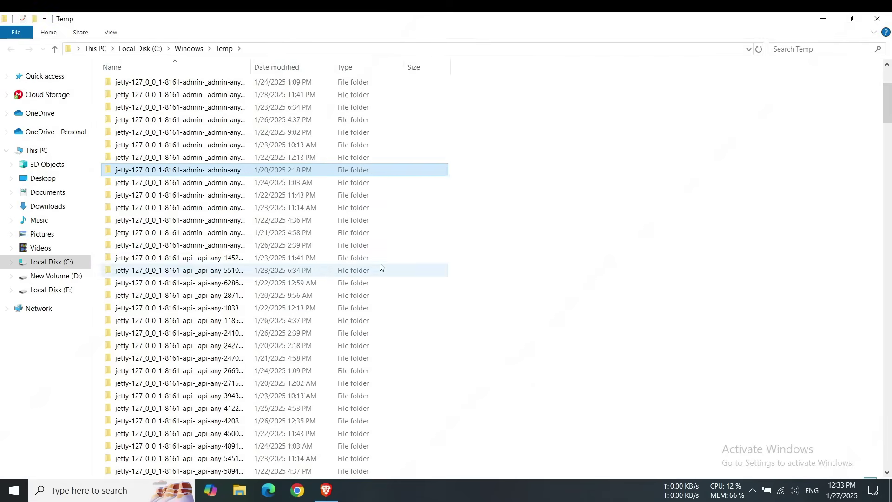
mouse_move(887, 112)
mouse_down()
mouse_move(890, 217)
mouse_move(805, 113)
mouse_up()
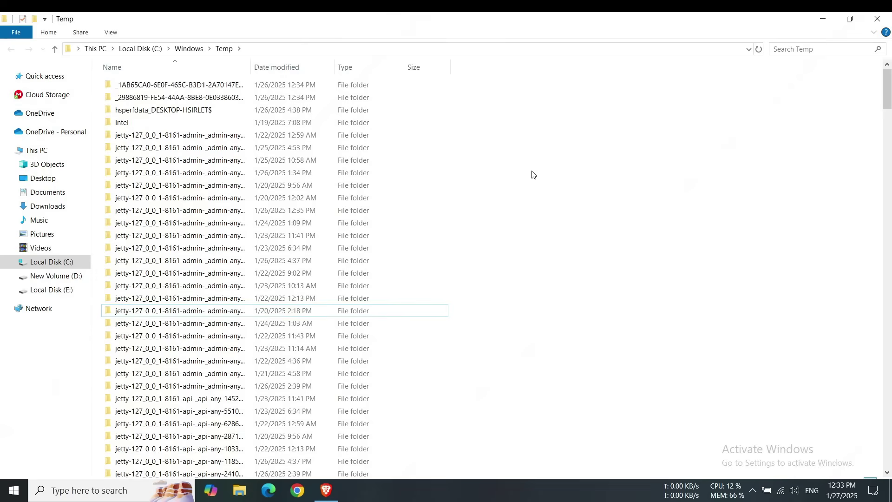
click(249, 252)
key(ctrl+a)
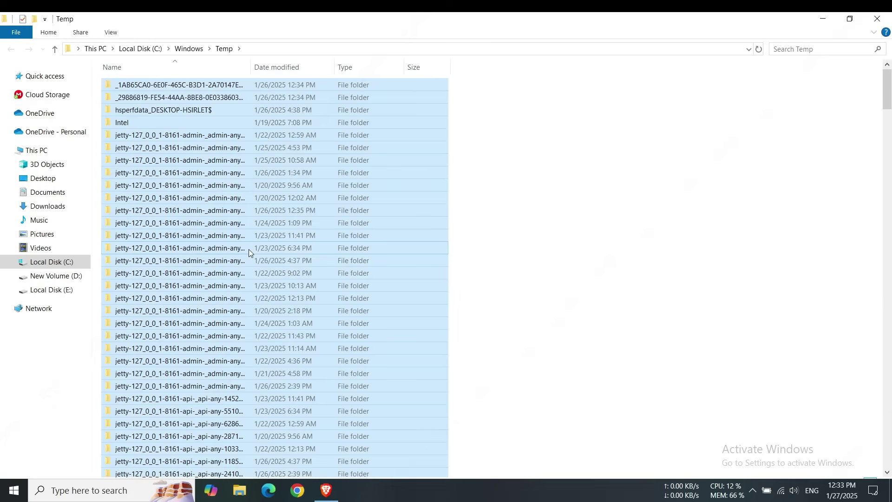
right_click(215, 239)
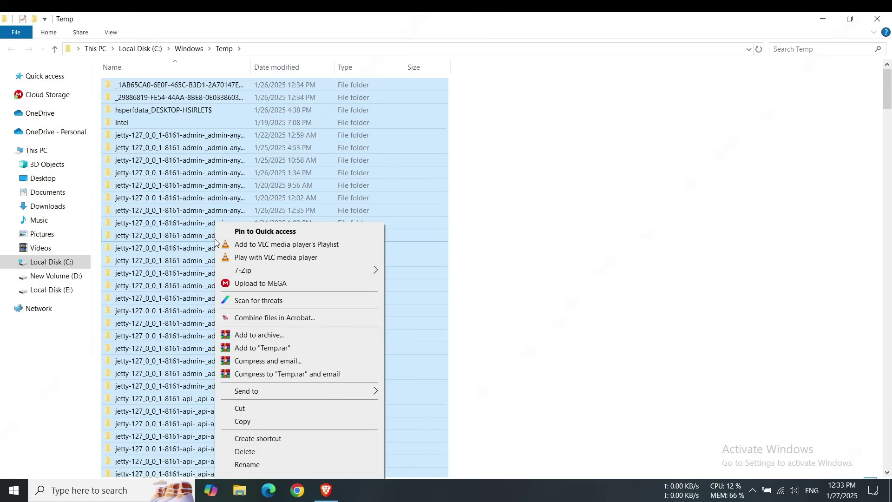
click(245, 451)
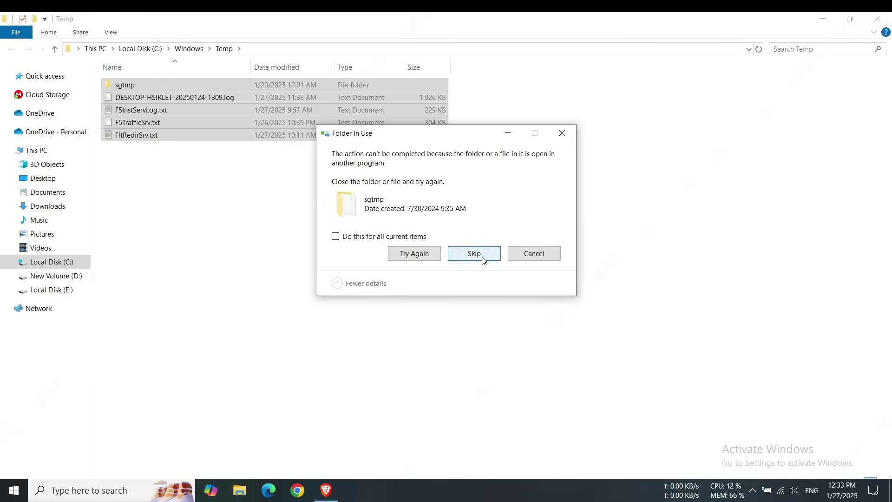
- Skip all in-use items such as sgtmp, leaving five, then close the Temp folder
click(474, 254)
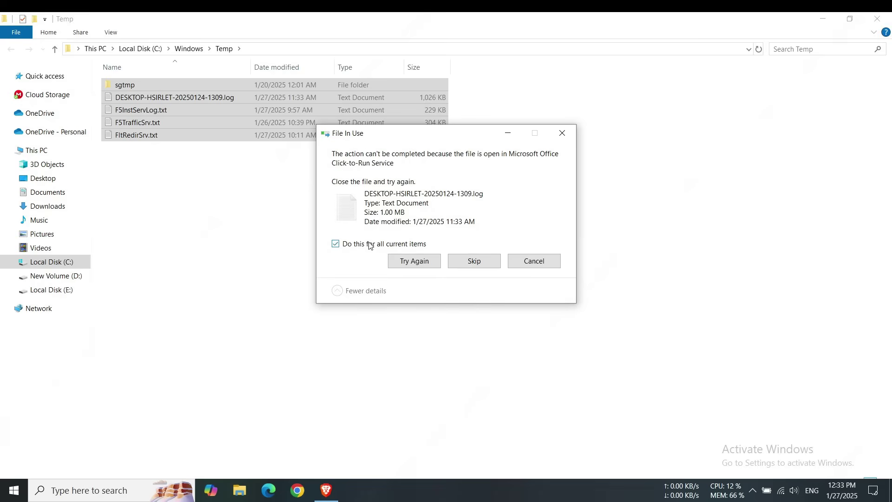
click(467, 263)
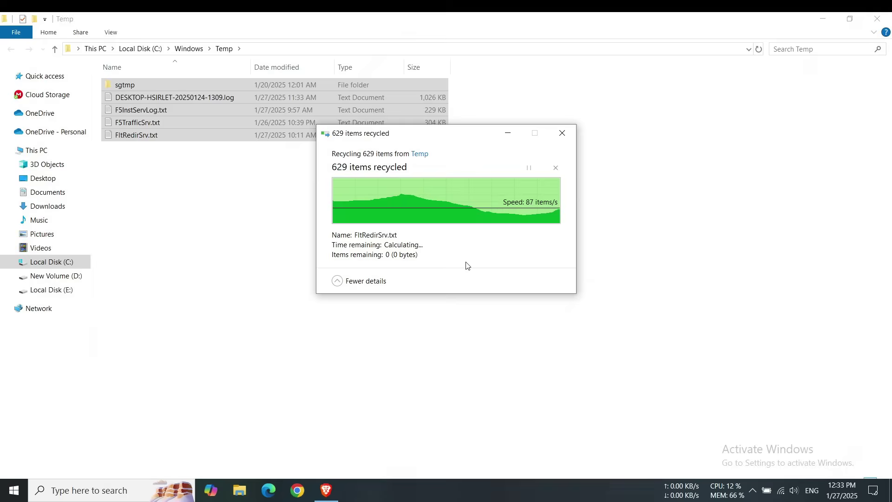
mouse_move(315, 211)
mouse_down()
mouse_move(184, 101)
mouse_move(186, 81)
mouse_up()
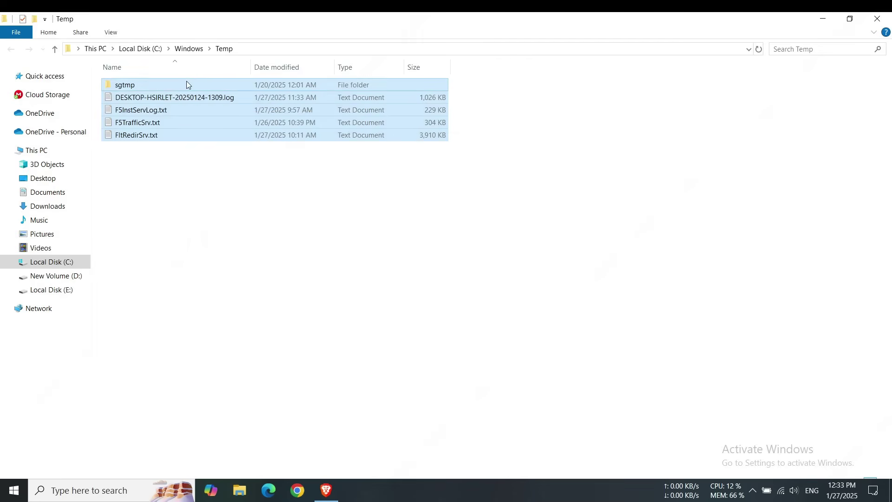
click(297, 250)
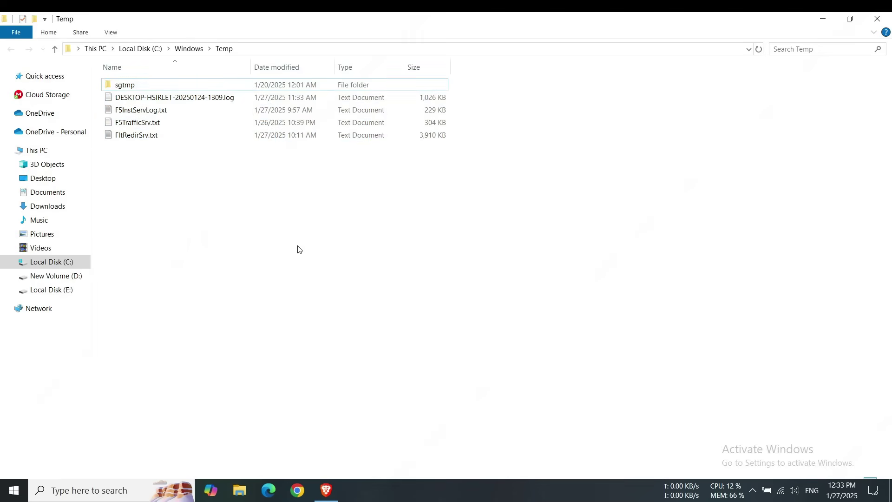
click(877, 19)
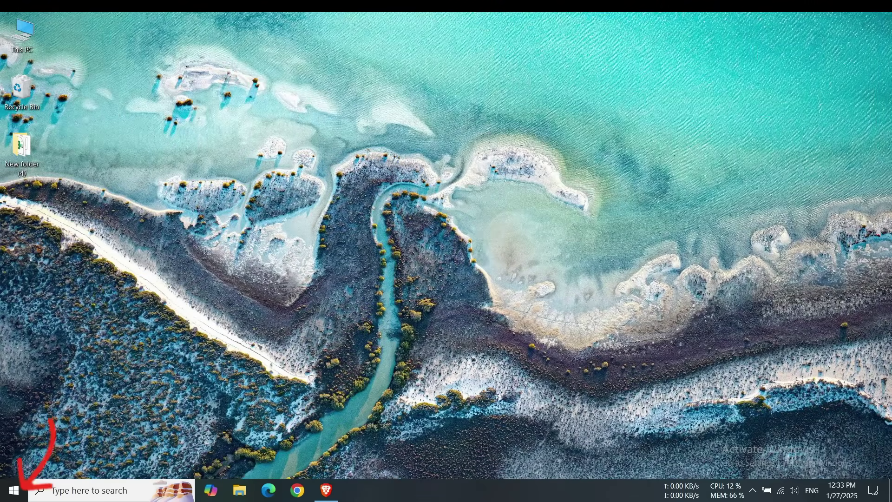
- Run '%temp%' from the Run box to open the user's AppData Local Temp folder
right_click(14, 490)
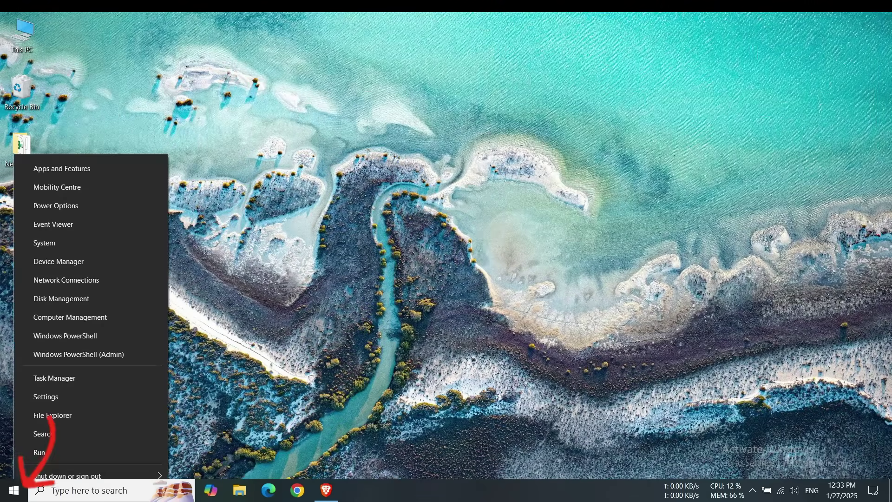
click(46, 453)
click(48, 412)
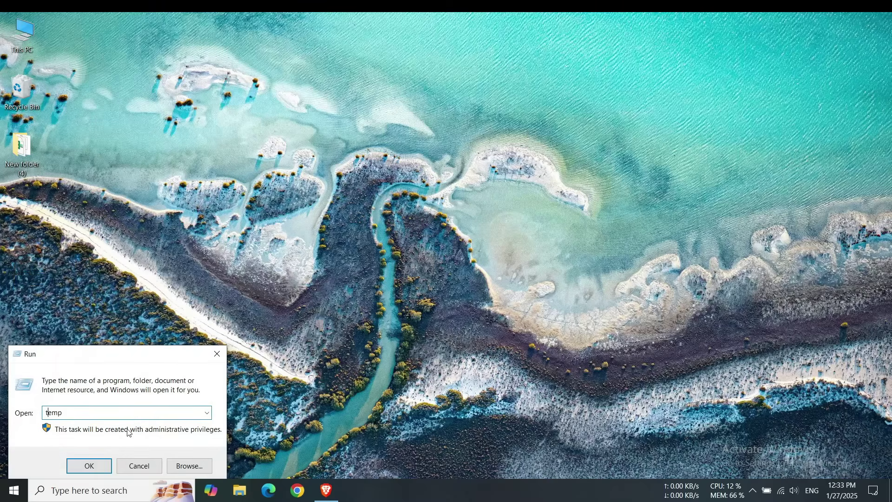
text(%)
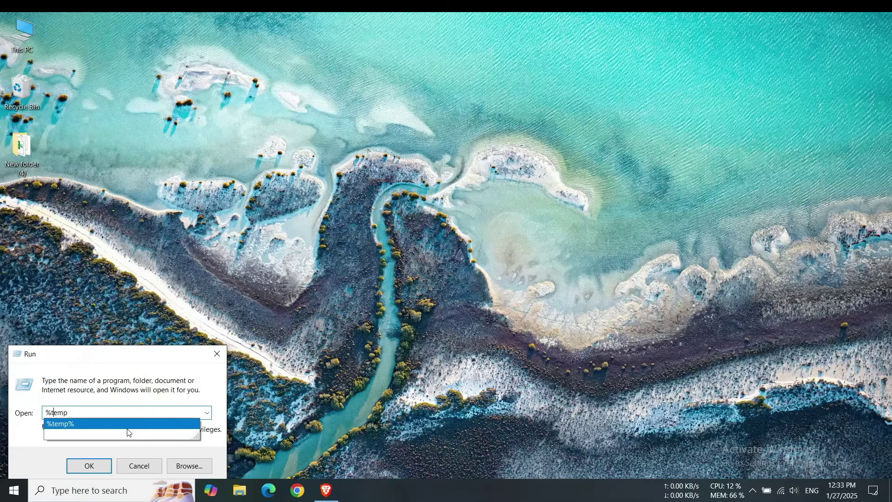
key(End)
text(%)
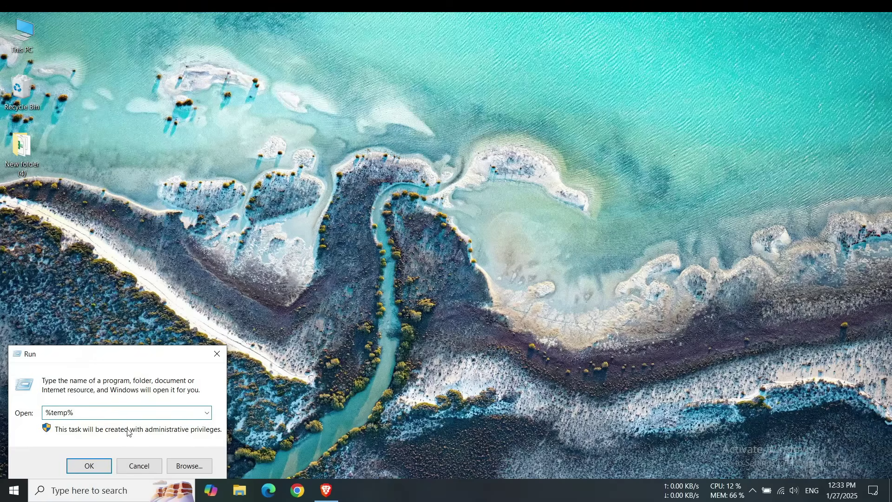
key(Return)
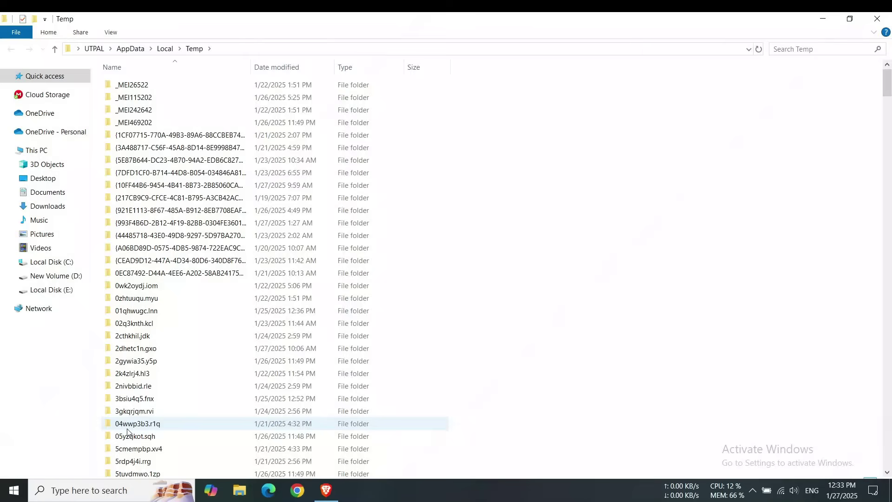
- Select all items in the user's Temp folder and delete them
click(299, 258)
scroll(325, 251, down, 7)
scroll(353, 253, up, 6)
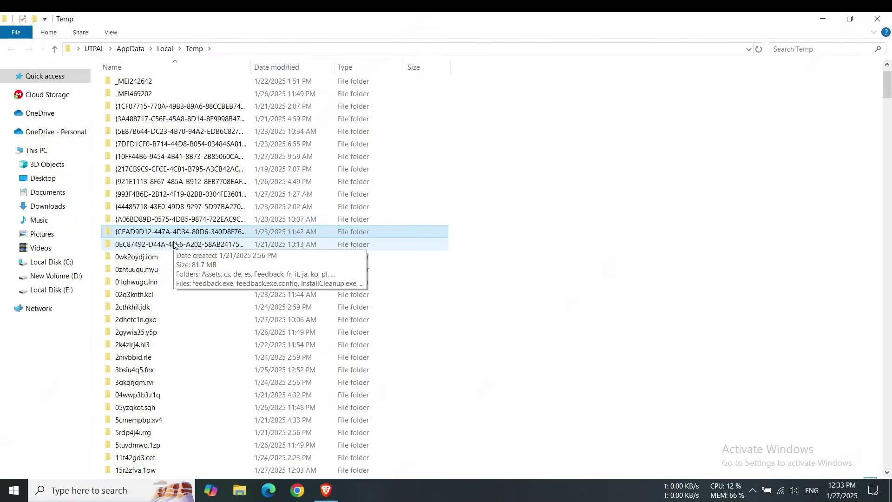
scroll(364, 257, up, 1)
click(523, 325)
key(ctrl+a)
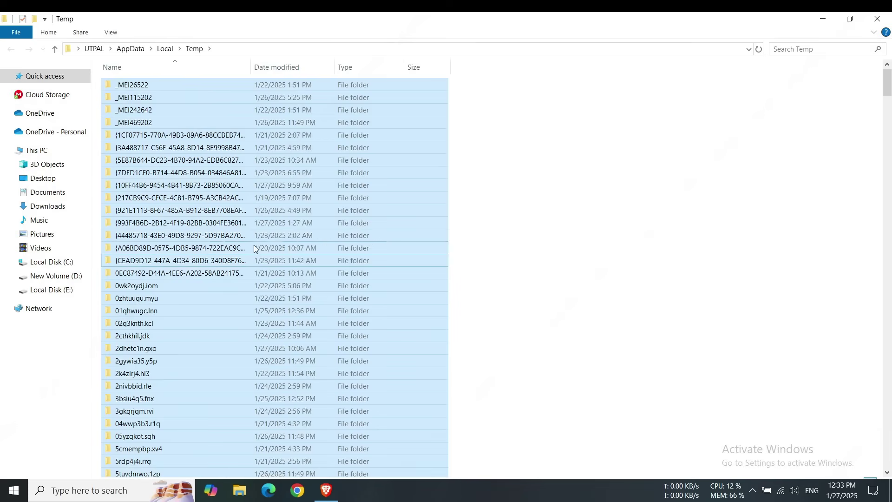
right_click(234, 226)
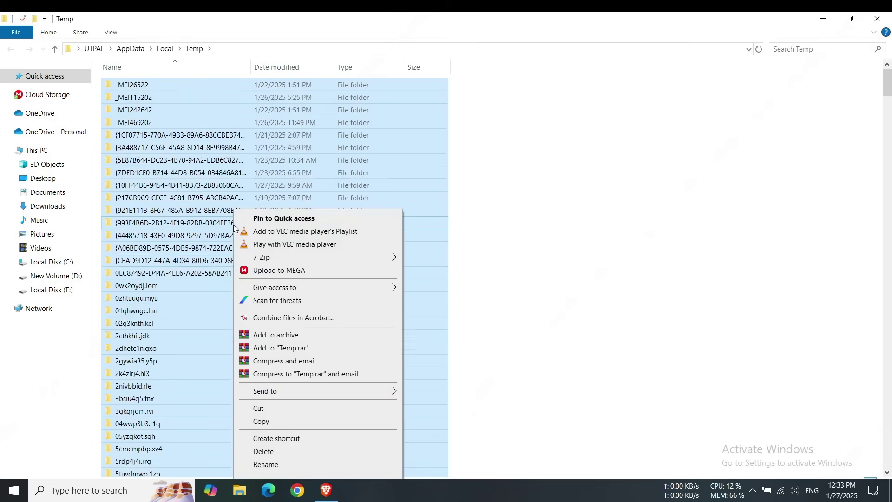
click(256, 450)
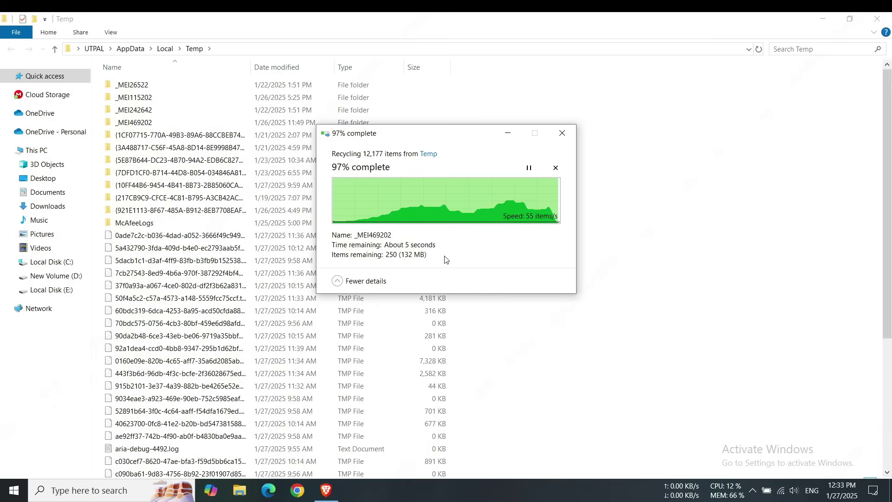
- Skip in-use and missing items so 12,177 are recycled, then close the folder
click(475, 309)
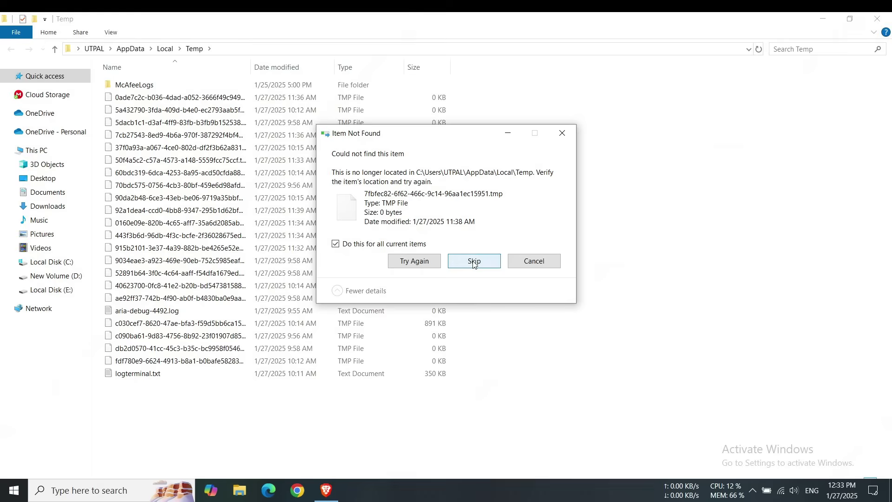
click(473, 262)
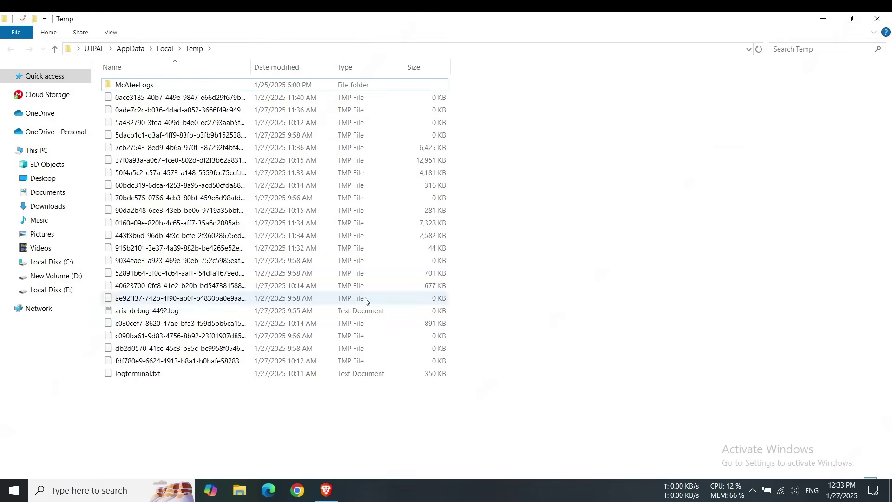
drag(195, 406, 173, 99)
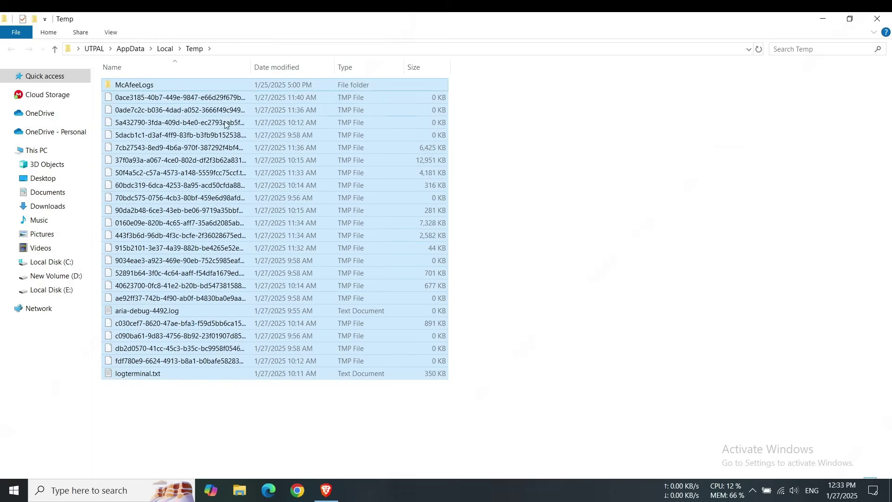
click(546, 230)
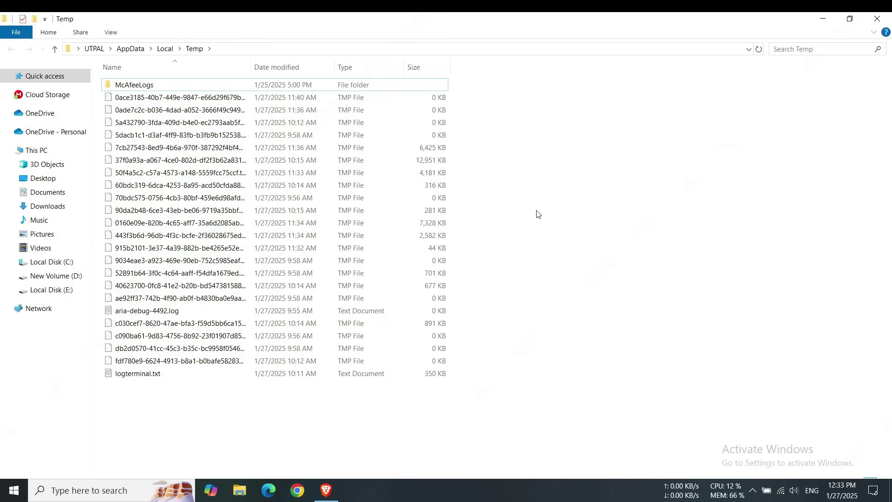
click(882, 19)
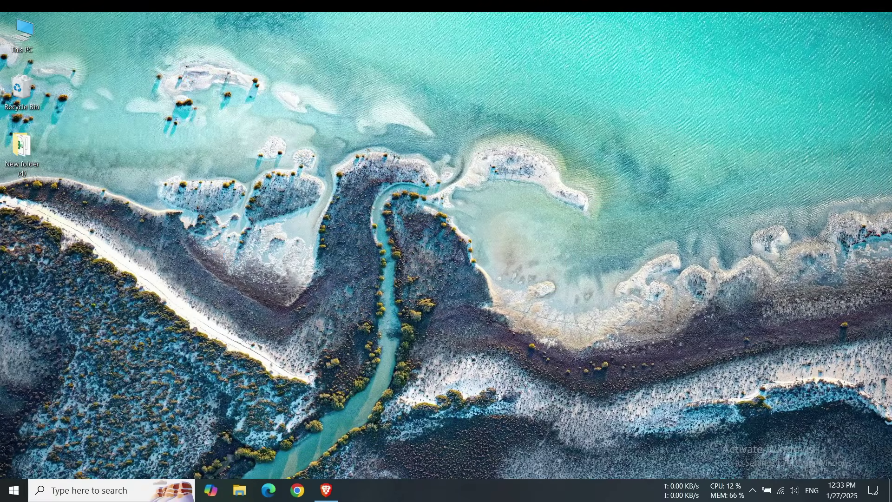
- Search for This PC and open Local Disk (C:), then the Windows folder
key(super)
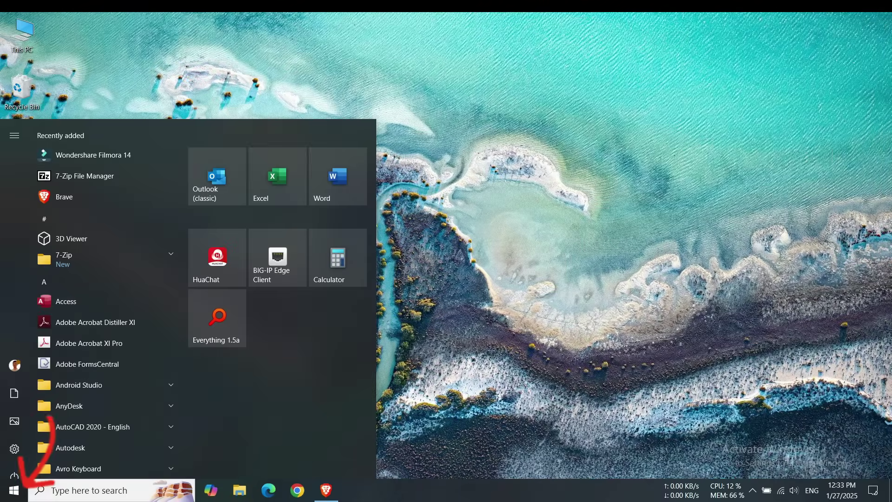
text(this)
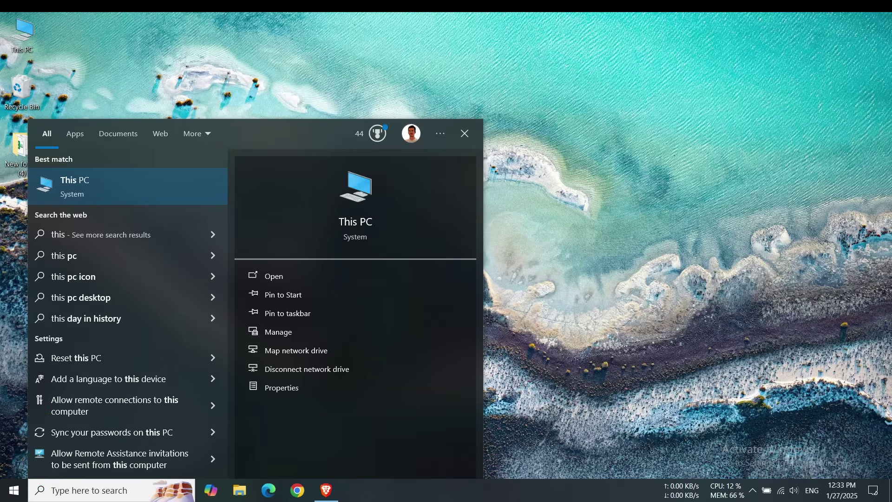
click(77, 184)
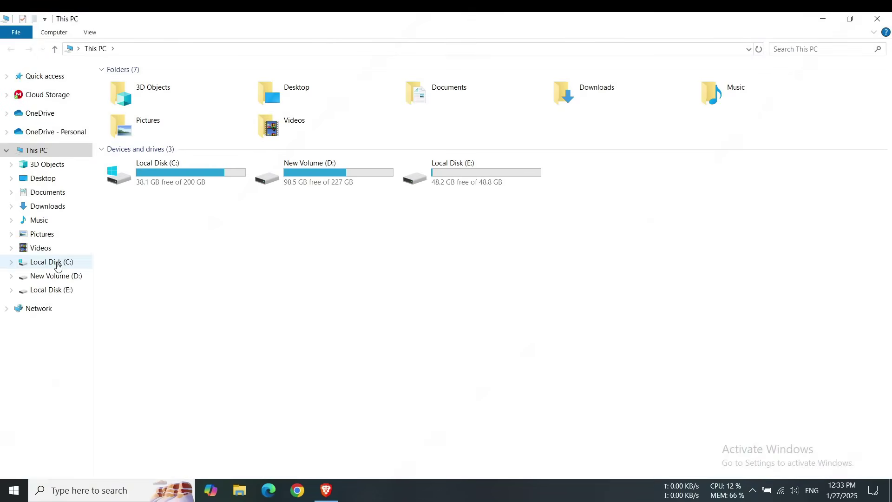
mouse_move(174, 173)
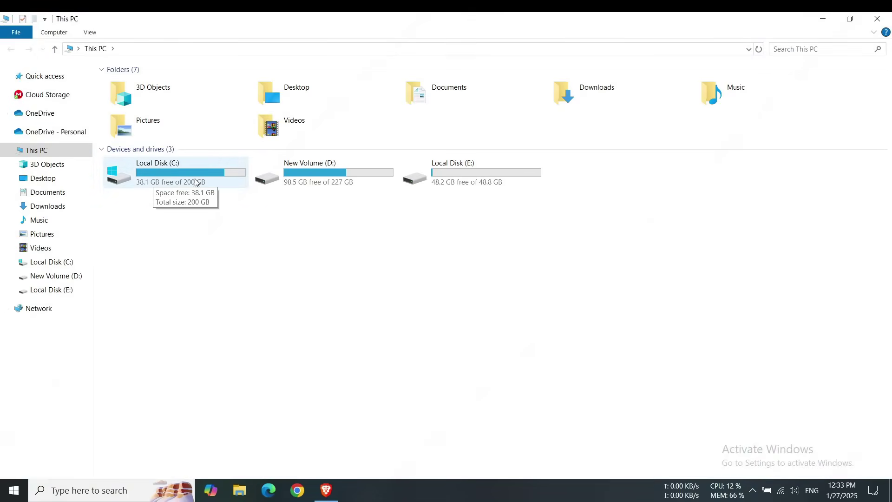
double_click(177, 179)
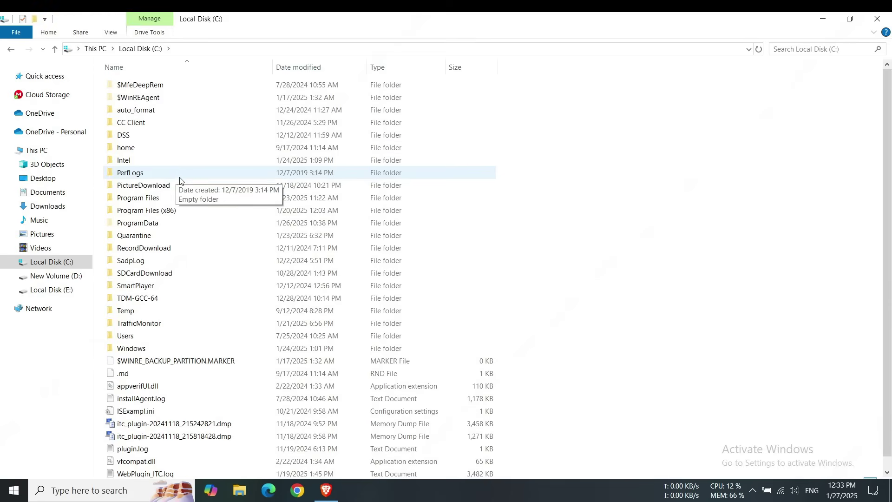
double_click(139, 350)
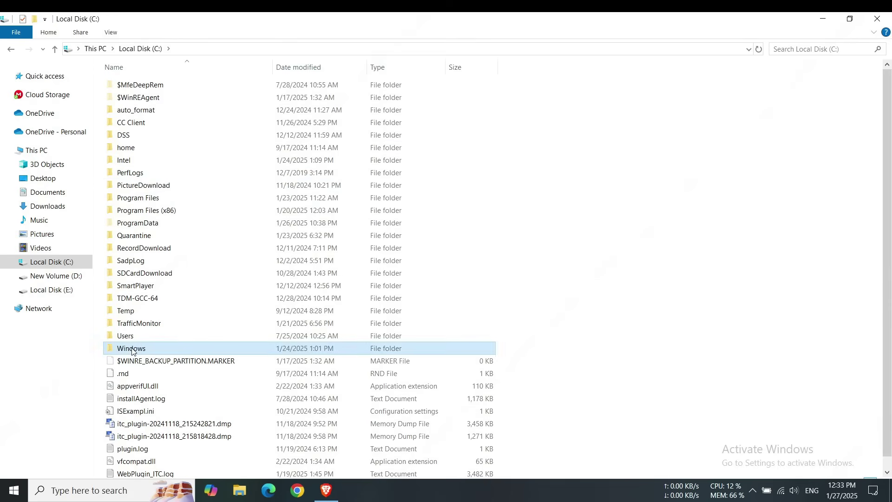
- Open SoftwareDistribution and then its Download folder
scroll(225, 319, down, 3)
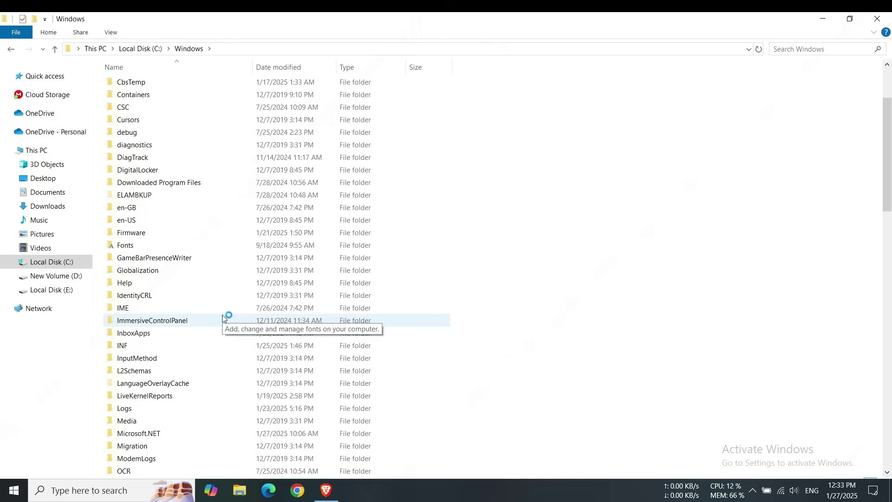
scroll(223, 318, down, 3)
scroll(222, 318, down, 2)
scroll(223, 319, down, 2)
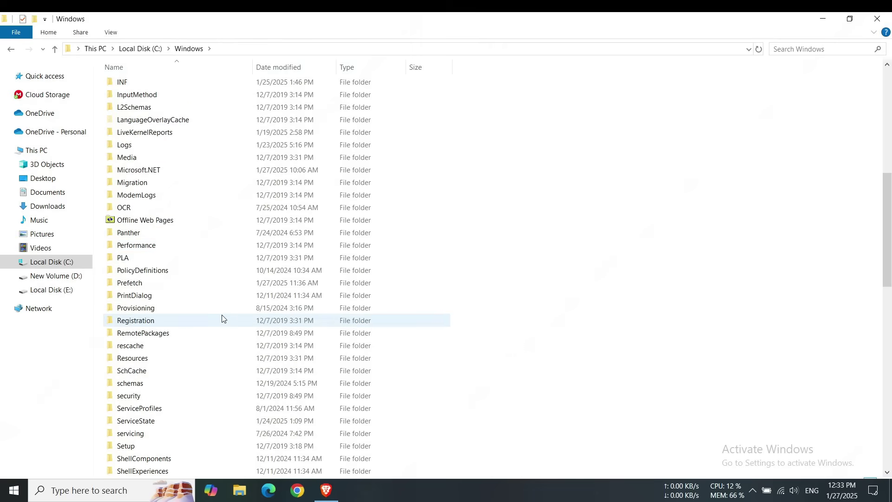
scroll(222, 319, down, 3)
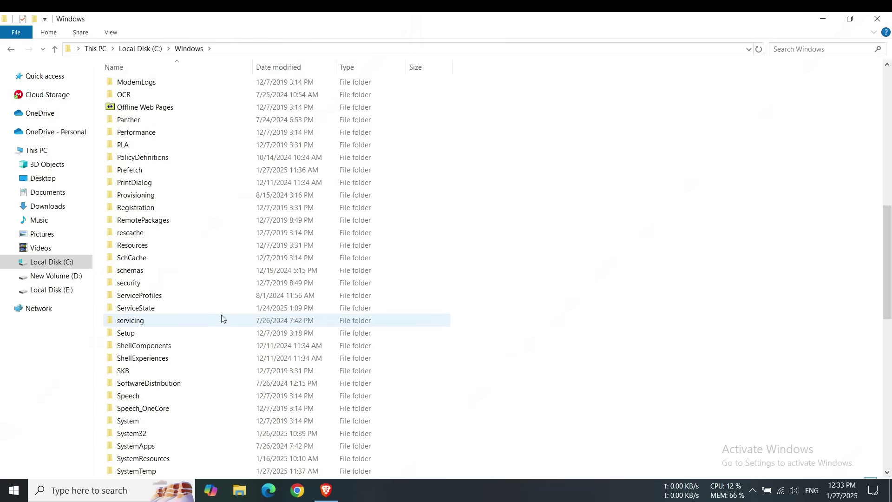
double_click(155, 384)
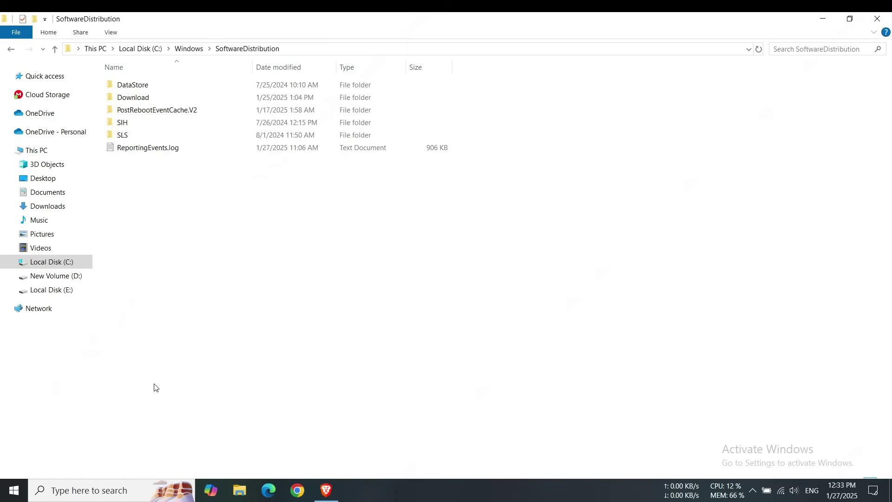
click(125, 104)
double_click(125, 103)
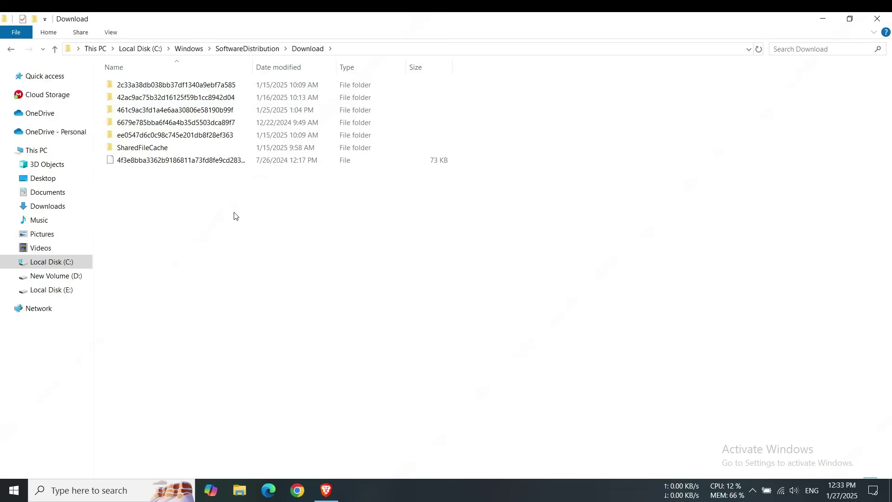
- Delete all update folders and files in SoftwareDistribution\Download, then close the window
drag(234, 209, 163, 87)
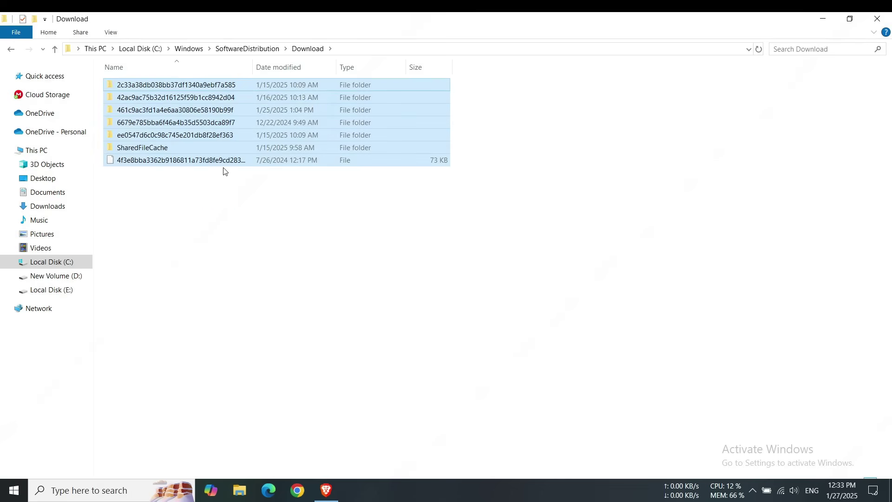
click(220, 200)
drag(249, 196, 158, 86)
right_click(159, 86)
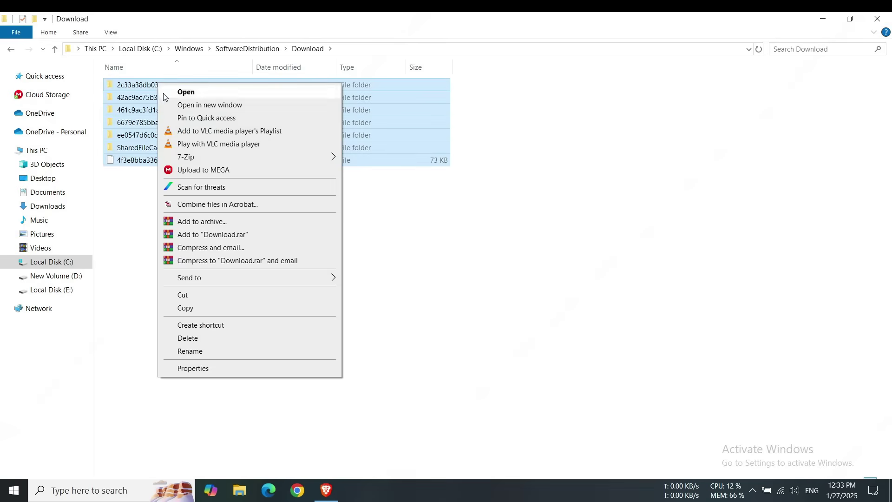
click(194, 339)
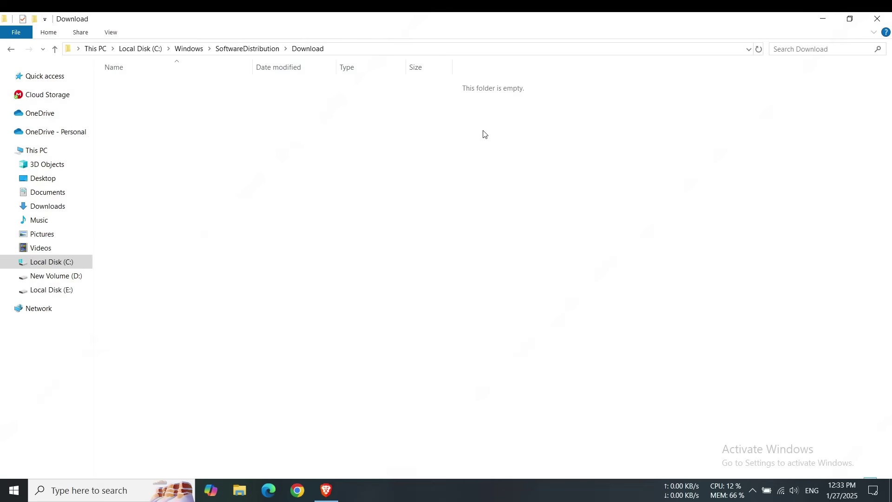
click(871, 24)
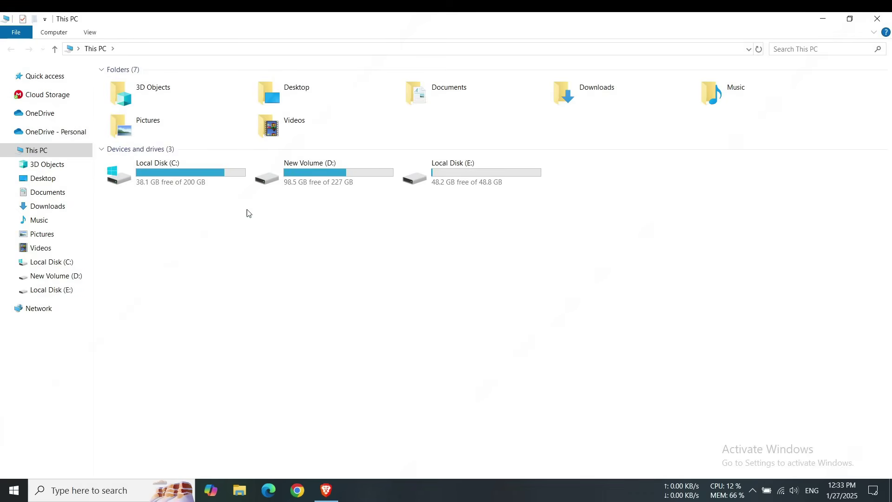
- Launch Optimise Drives from the Tools tab of Local Disk (C:) Properties
click(199, 172)
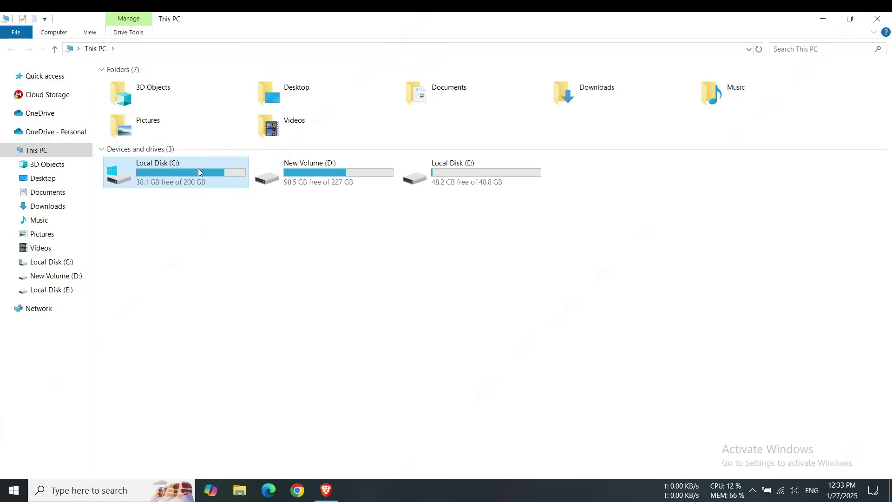
mouse_move(176, 172)
right_click(170, 173)
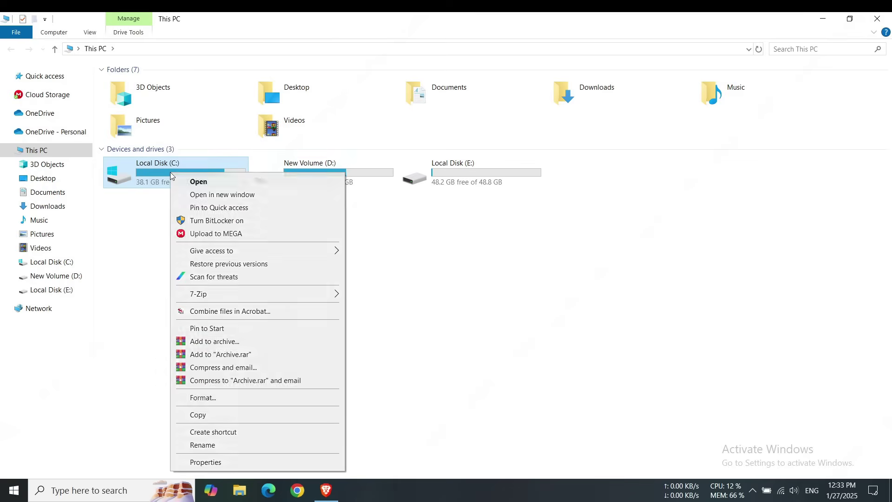
click(203, 462)
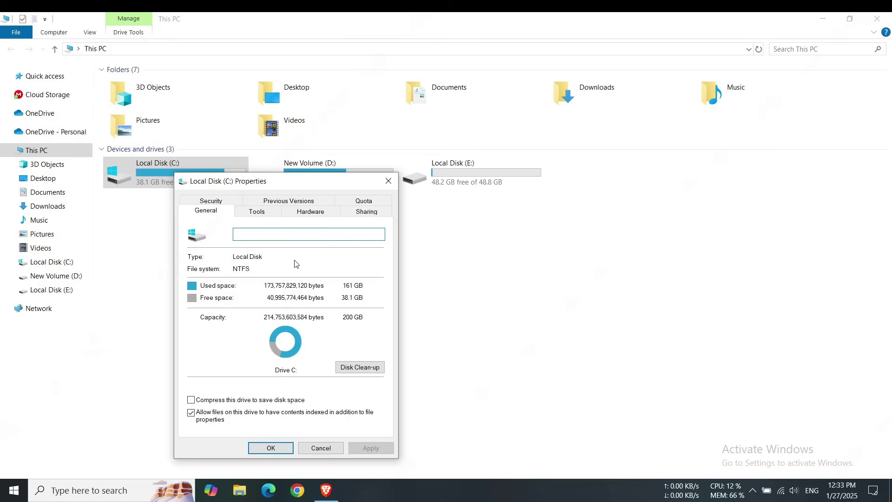
click(259, 215)
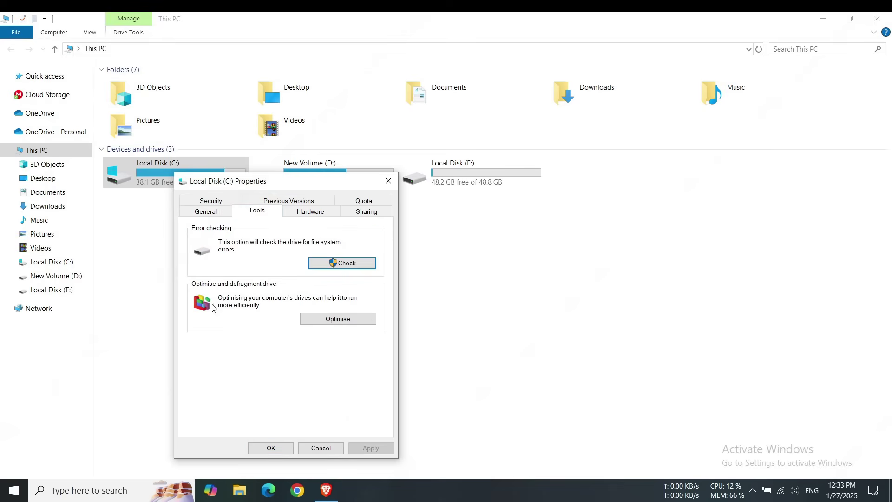
click(330, 321)
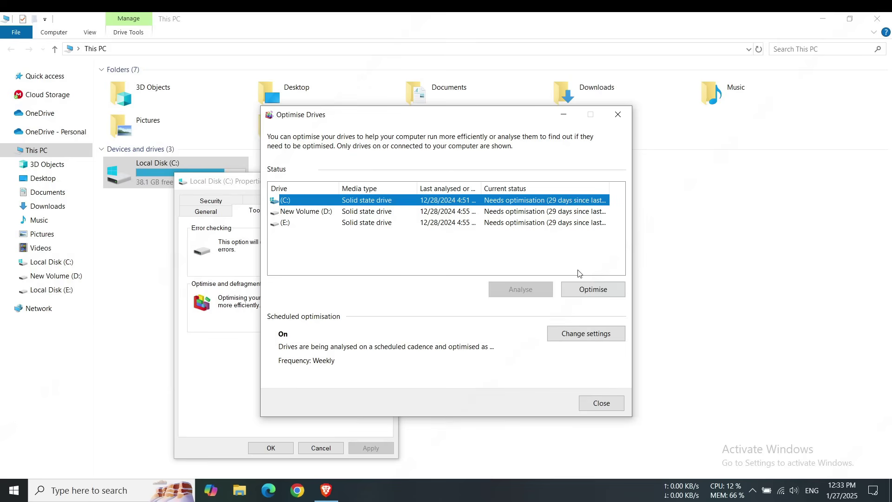
- Optimise drive C until it reads OK, then close Optimise Drives, Properties and This PC
click(581, 292)
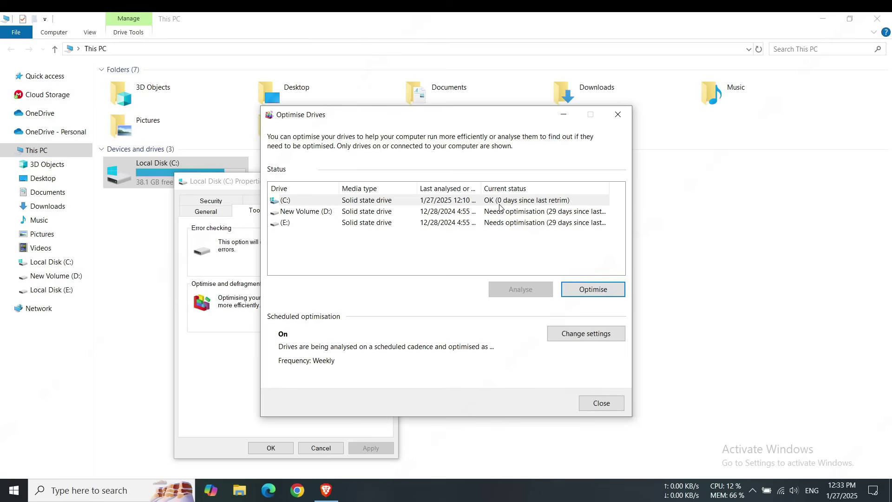
click(591, 407)
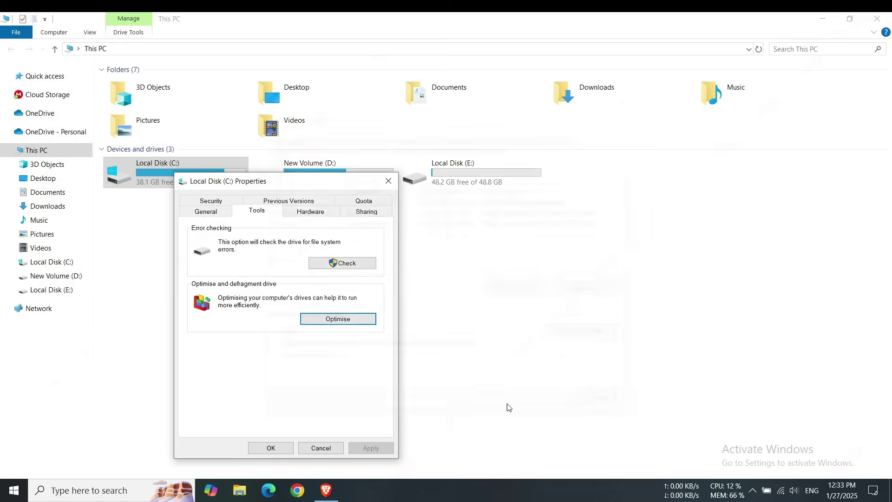
click(260, 449)
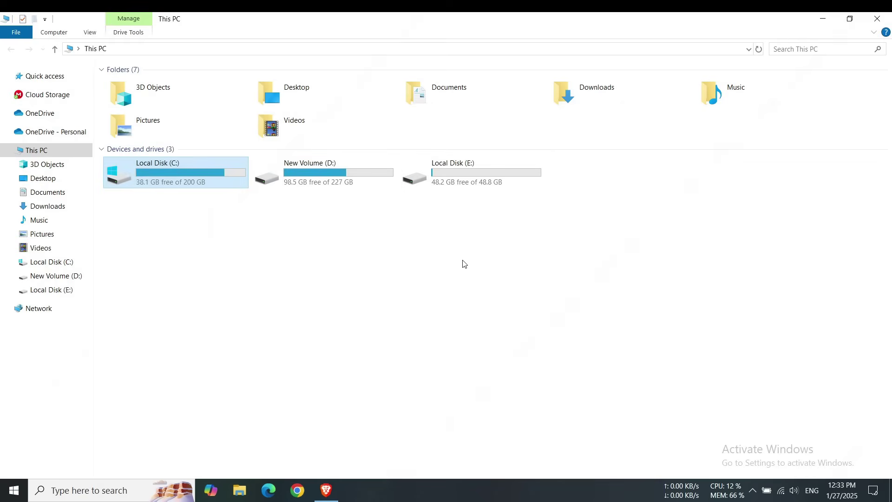
click(875, 19)
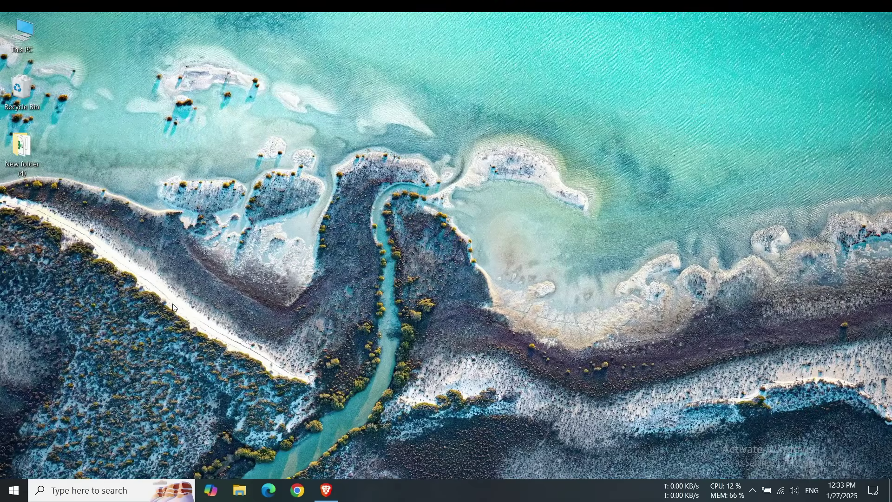
- Launch Disk Clean-up from Start search for drive (C:) to scan reclaimable space
key(super)
text(c)
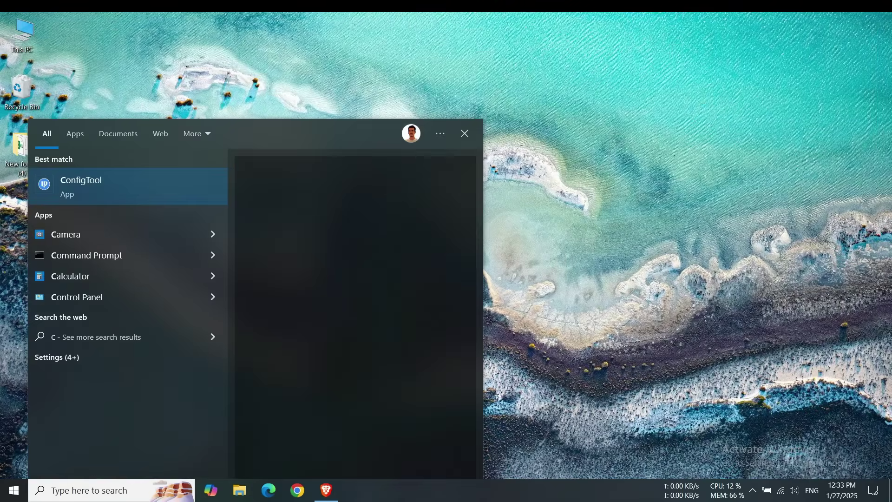
text(lean)
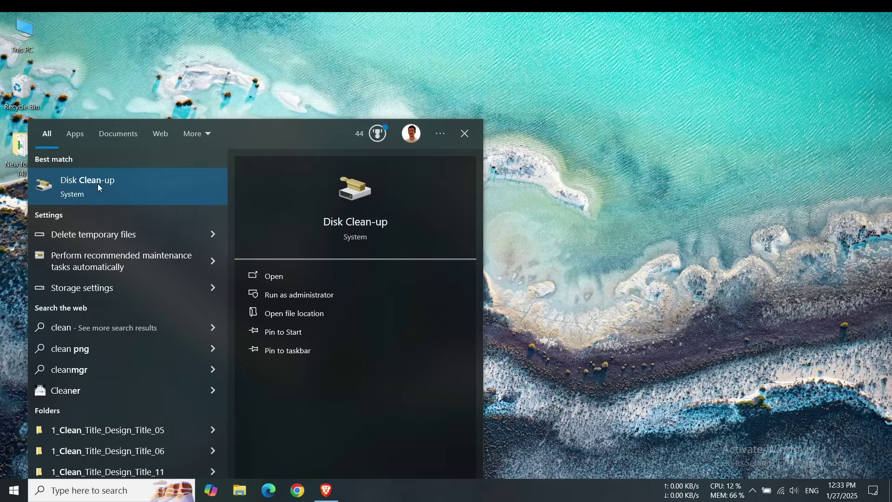
click(97, 183)
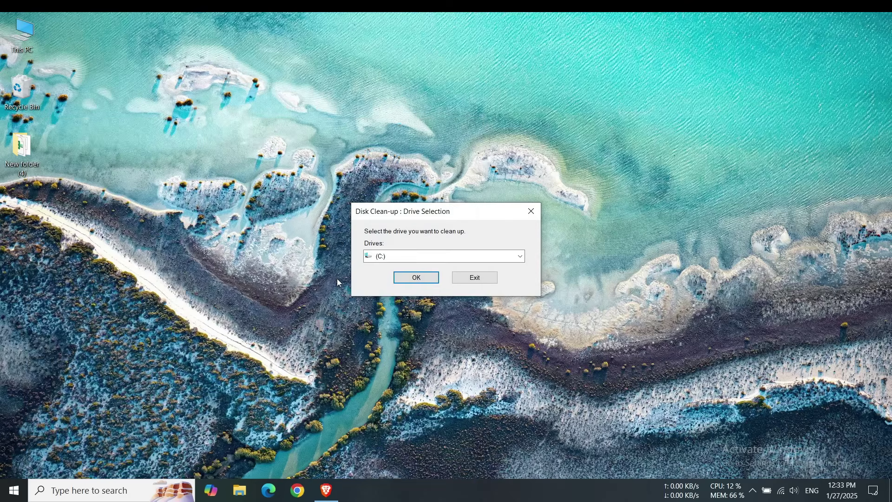
click(395, 257)
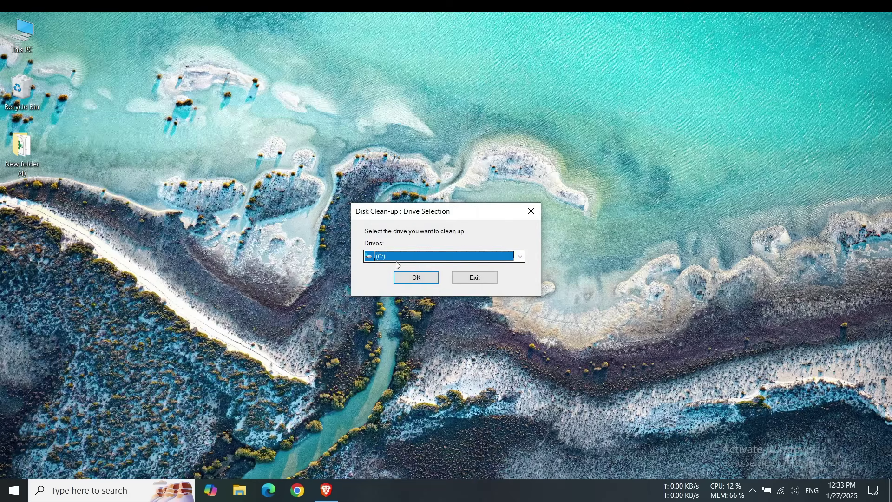
click(414, 277)
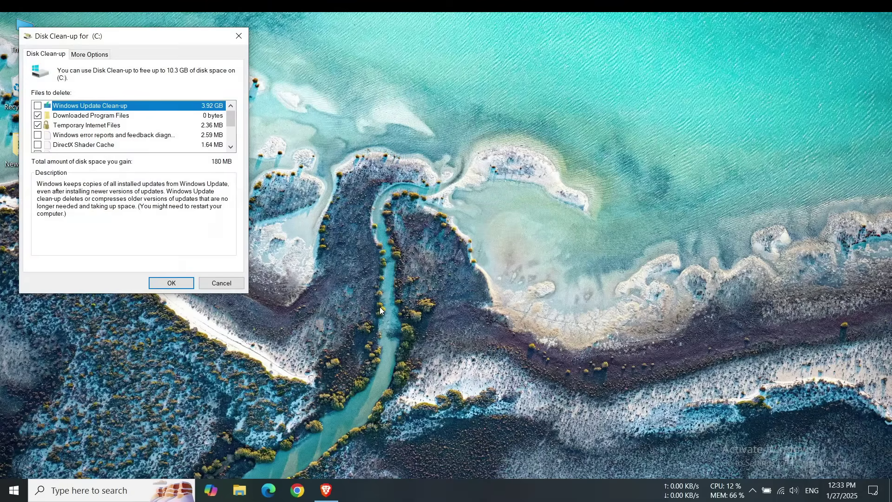
- Tick Recycle Bin and Windows Update Clean-up, totalling 10.3 GB, and confirm deleting the files
scroll(218, 142, down, 3)
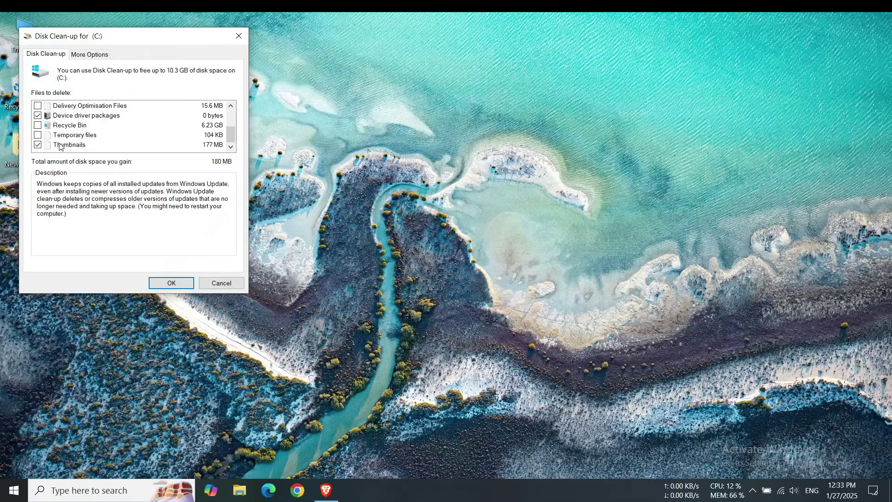
click(37, 126)
scroll(216, 122, up, 5)
click(38, 106)
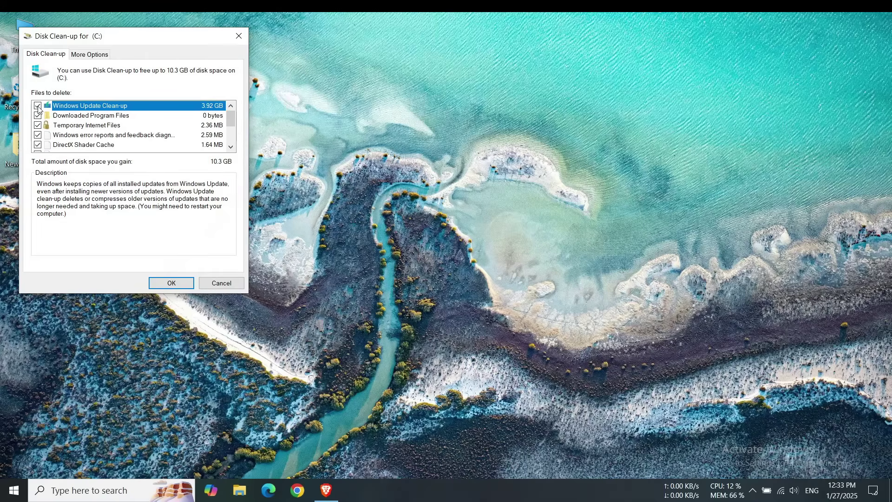
click(172, 288)
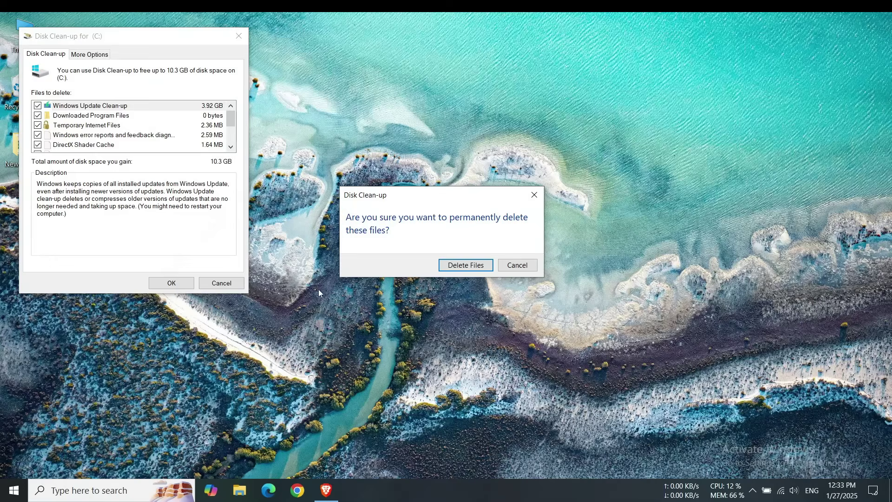
click(466, 265)
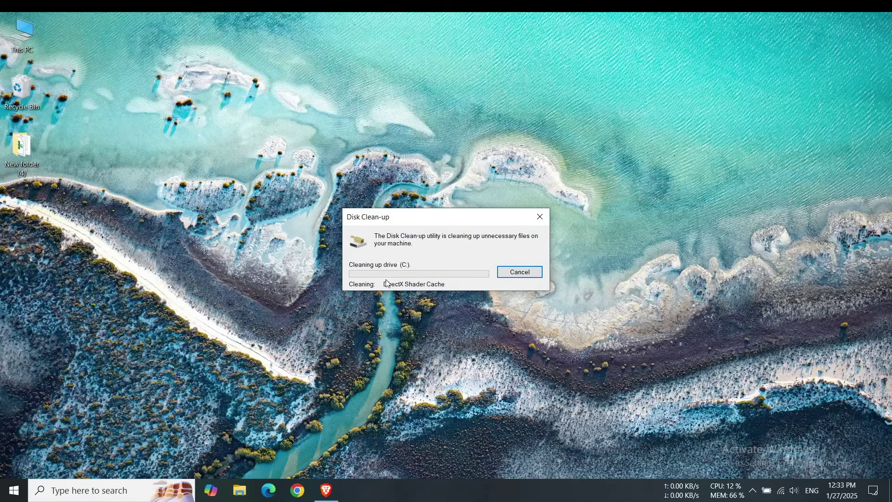